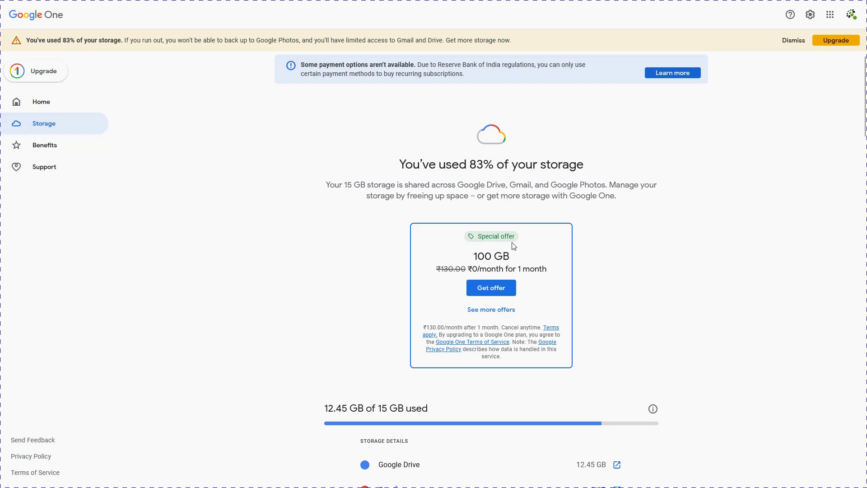
Step: Highlight the 15 GB total, 12.45 GB used and monthly offer price, then scroll to the plan chooser
scroll(513, 246, "down", 3)
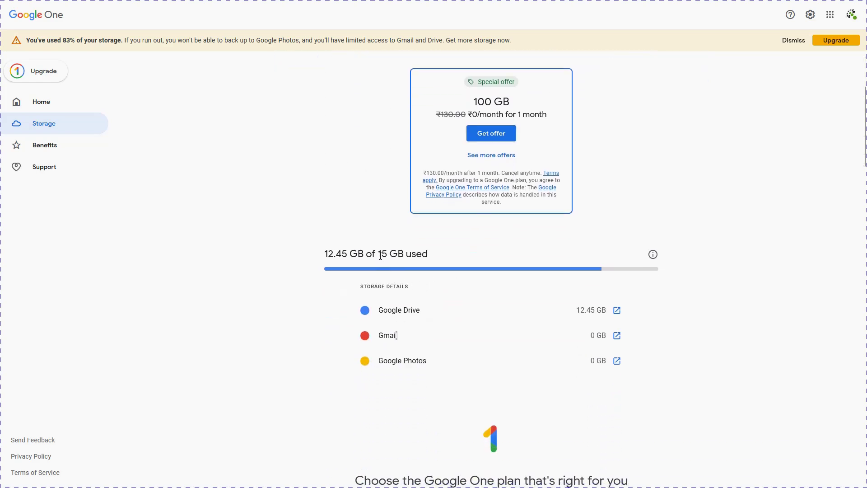
left_click_drag(379, 254, 428, 254)
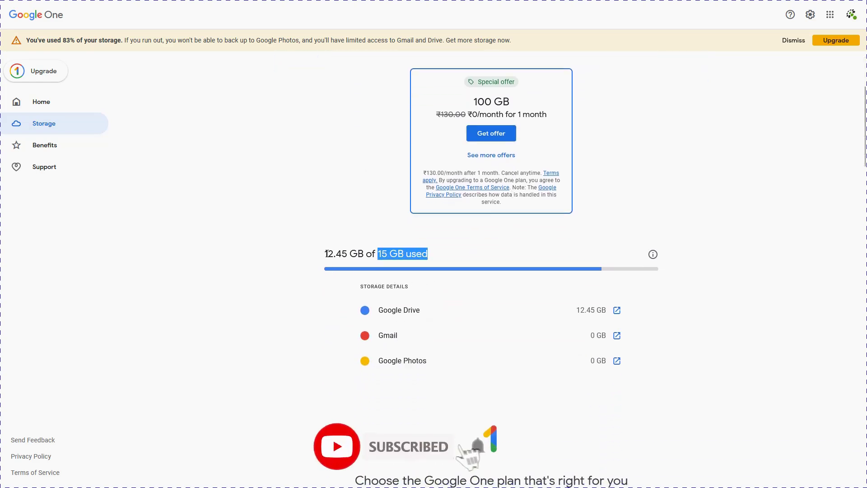
left_click_drag(325, 253, 364, 254)
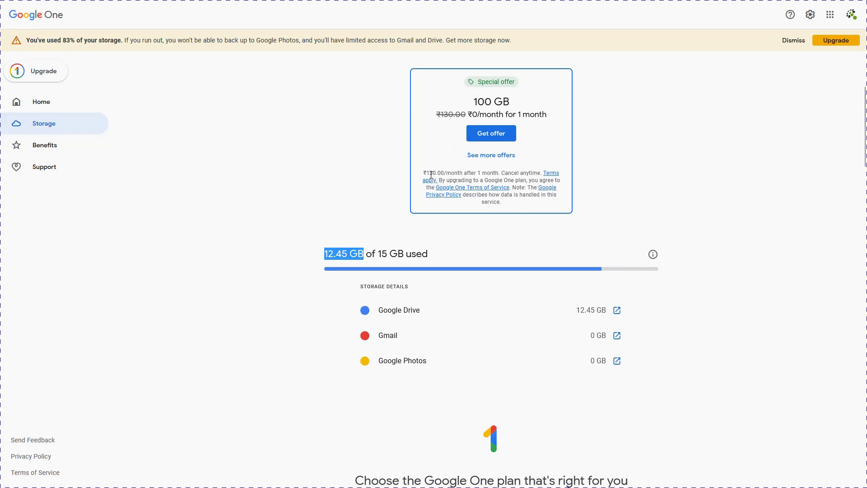
left_click_drag(426, 173, 462, 173)
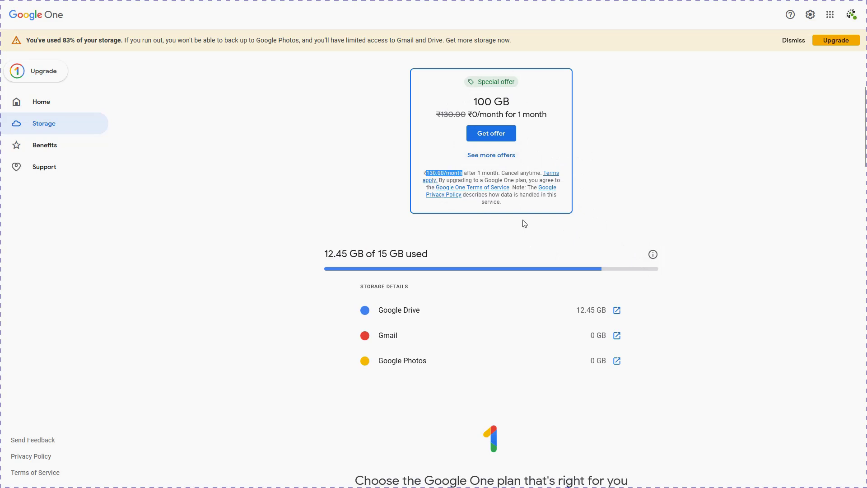
scroll(612, 179, "down", 3)
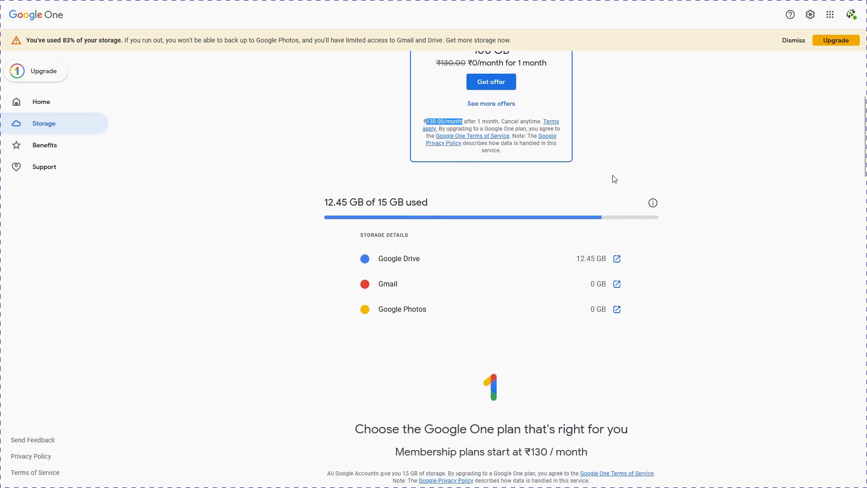
scroll(612, 180, "down", 6)
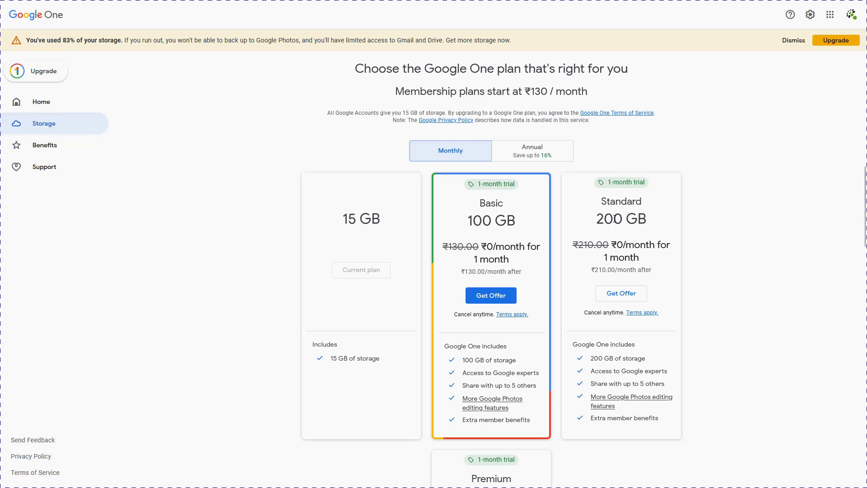
Step: Highlight the Standard plan's 200 GB size and monthly price, then switch to annual billing
left_click_drag(597, 219, 648, 220)
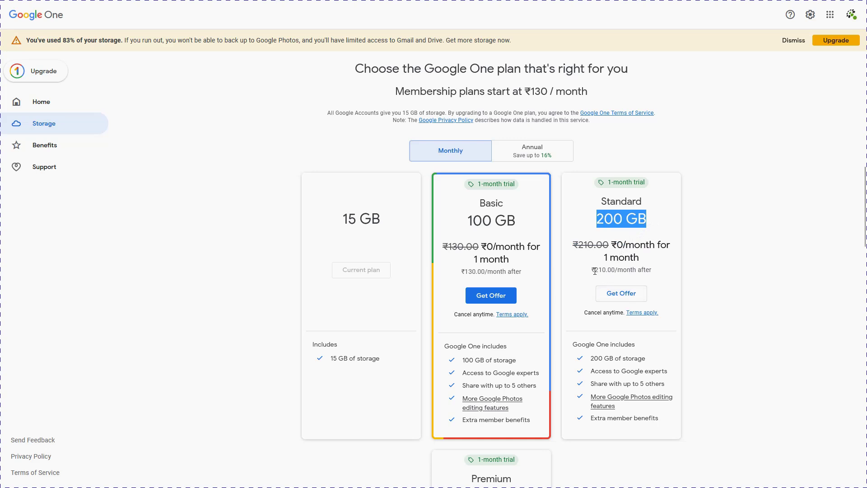
left_click_drag(594, 270, 642, 270)
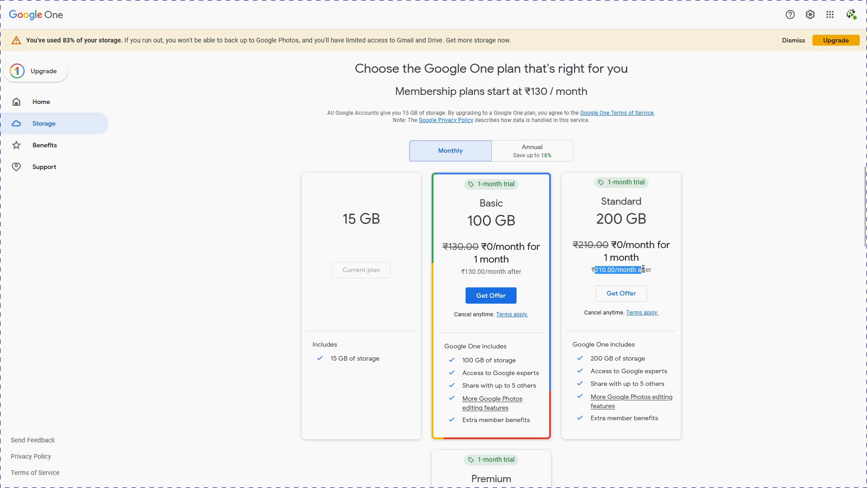
left_click(529, 155)
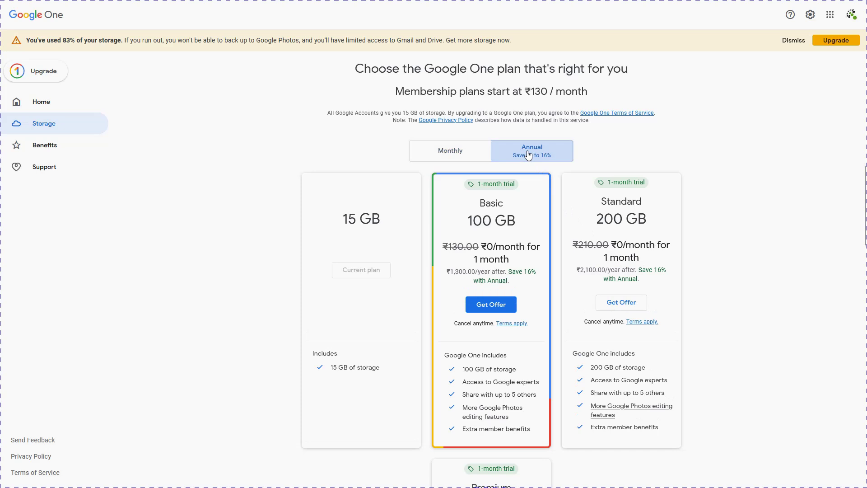
Step: Compare the Basic and Standard yearly prices and scroll back to the top of the page
left_click_drag(450, 271, 477, 272)
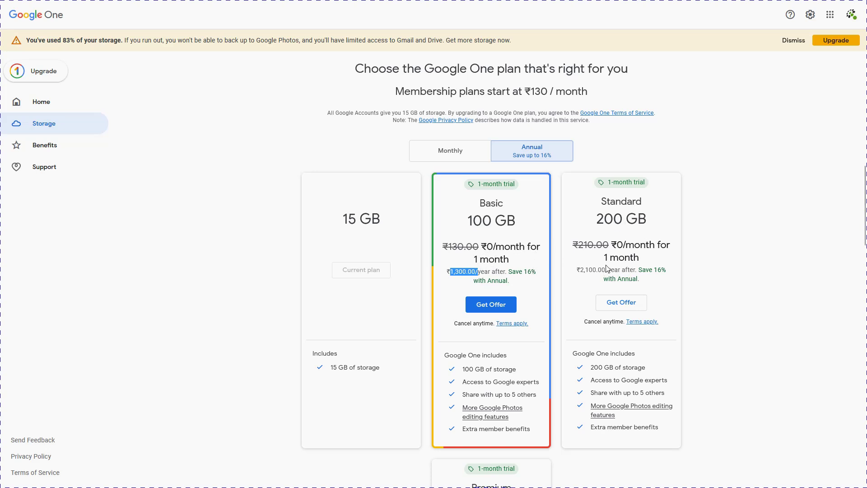
left_click_drag(579, 270, 608, 268)
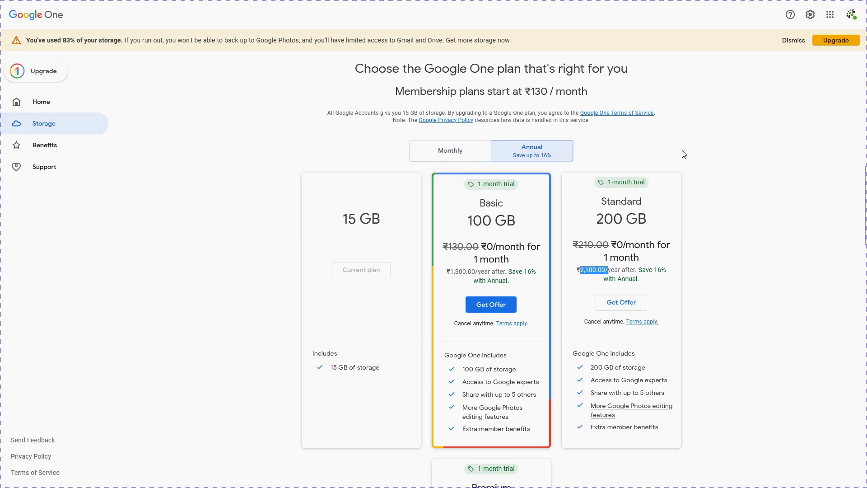
scroll(683, 153, "up", 8)
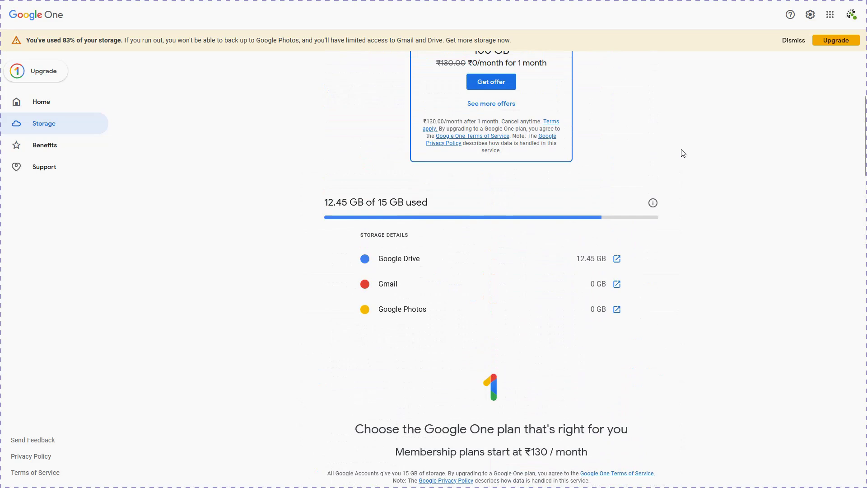
scroll(683, 154, "up", 3)
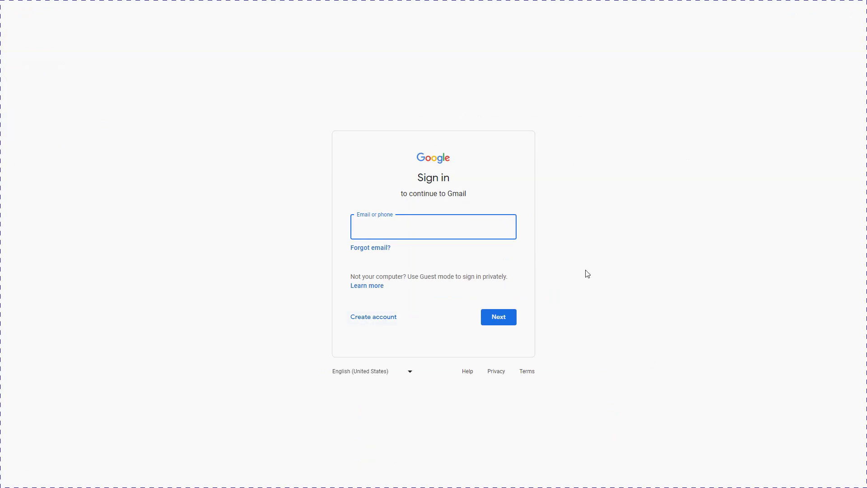
Step: Start a personal Google account and enter the first and last name, username and password
left_click(368, 322)
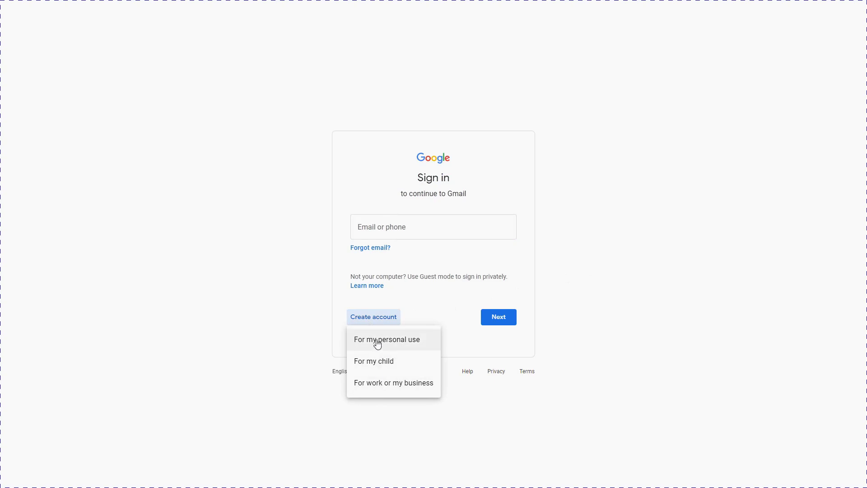
left_click(378, 343)
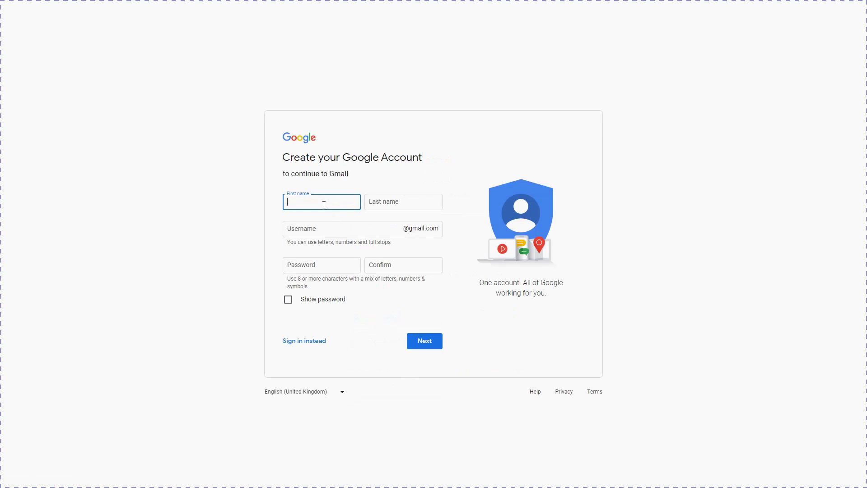
type("Hgvid")
key("Tab")
type("Academy")
key("Tab")
key("Tab")
type("pass")
key("Tab")
left_click(422, 341)
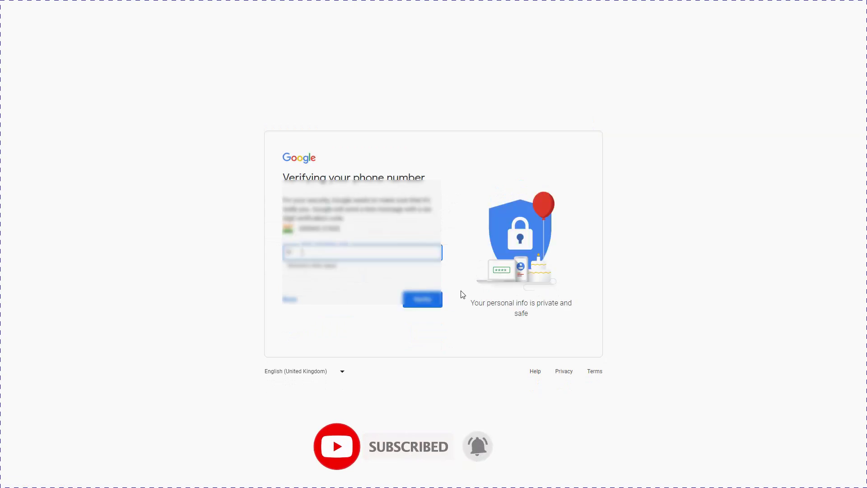
Step: Verify the phone code, submit recovery and birthday details, skip adding the phone, and agree to terms
left_click(426, 302)
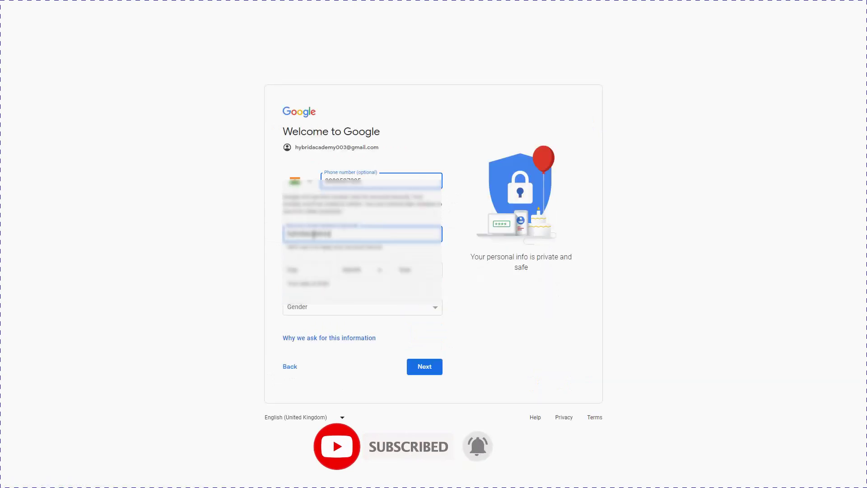
left_click(424, 366)
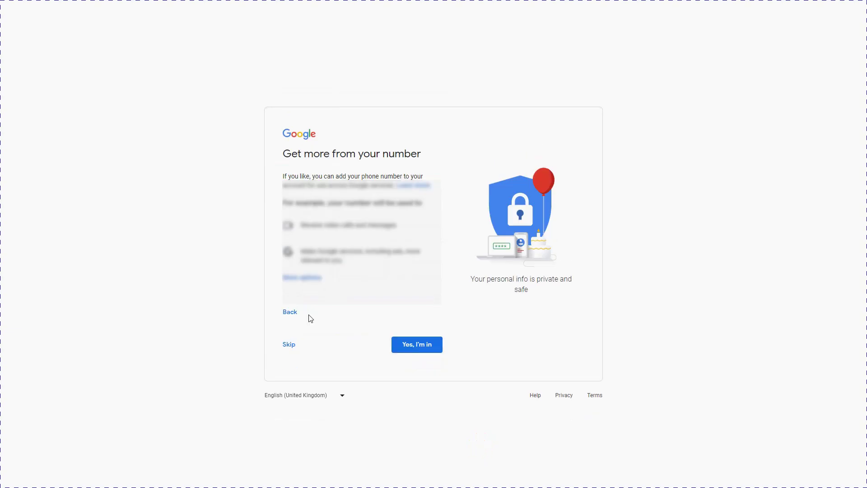
left_click(289, 344)
scroll(551, 352, "down", 15)
left_click(418, 451)
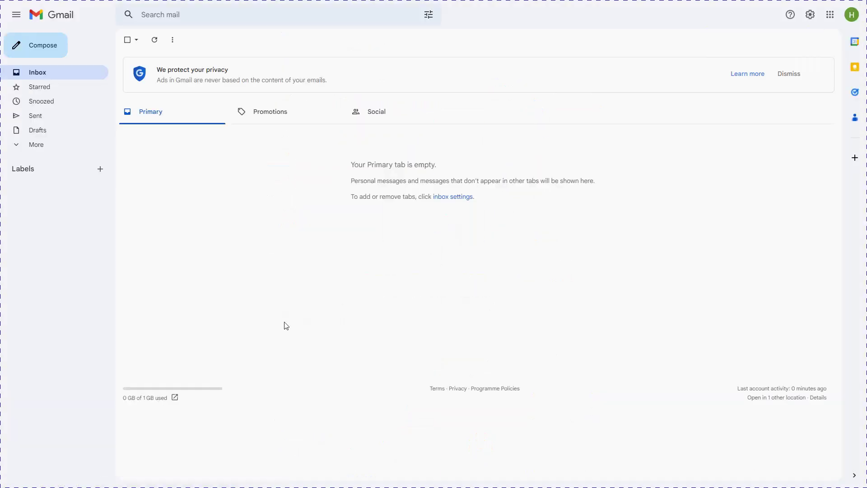
Step: Launch Google Drive for the new account and dismiss the tips dialog
left_click(829, 15)
left_click(788, 179)
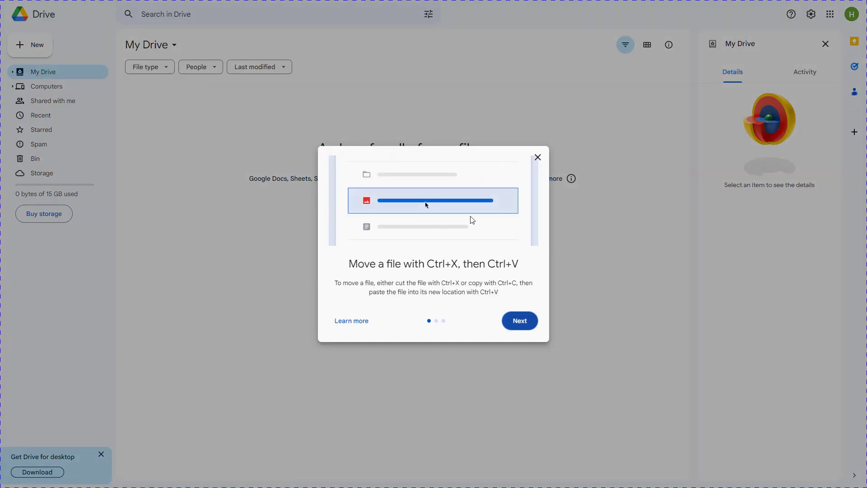
key("Escape")
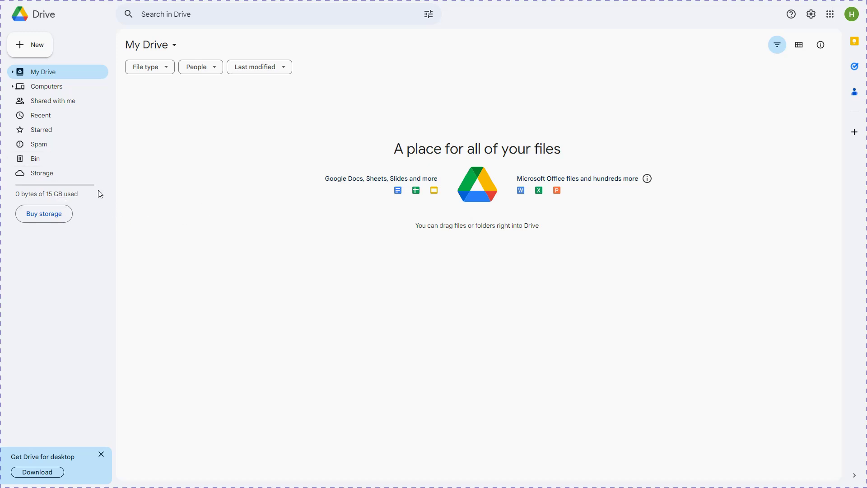
Step: Create a new folder named 'Uploadacademy123' in My Drive
left_click(40, 54)
left_click(56, 52)
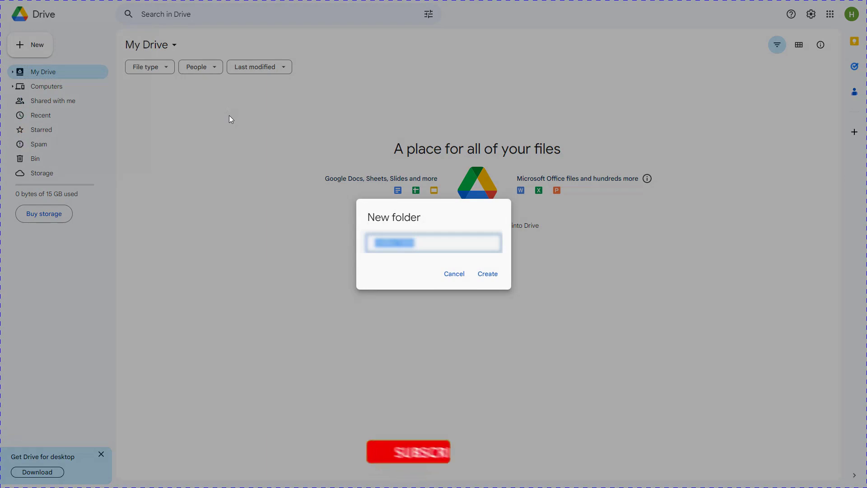
type("Upload")
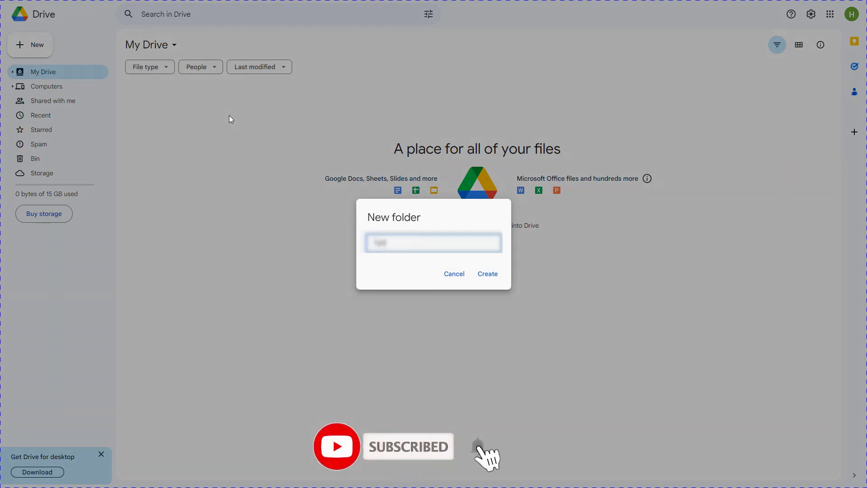
type("academy123")
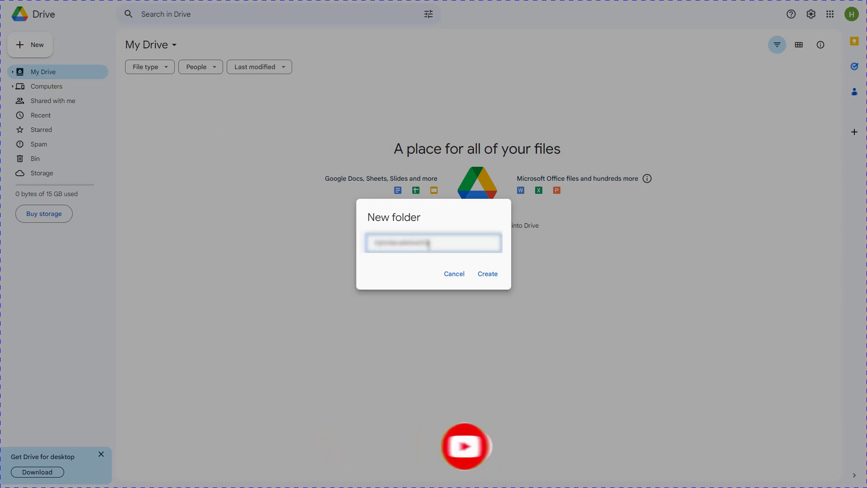
left_click(487, 273)
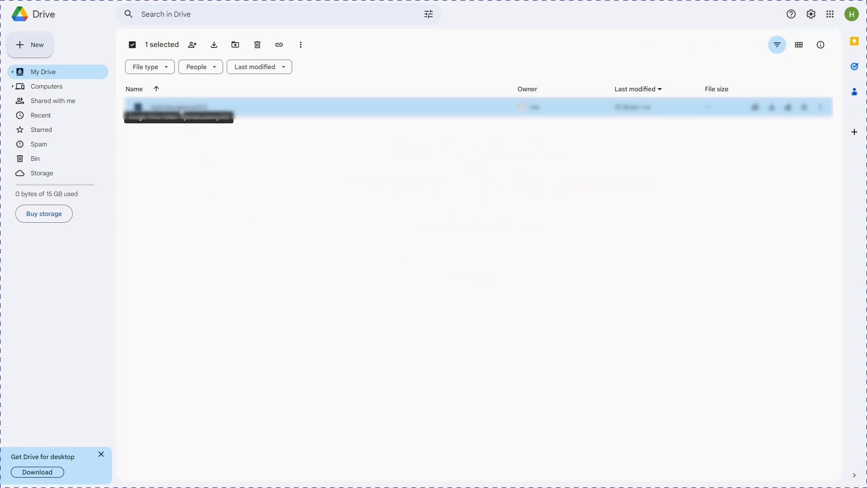
Step: Share the 'Uploadacademy123' folder with the original account's e-mail as Editor and send the invitation
right_click(182, 112)
left_click(210, 151)
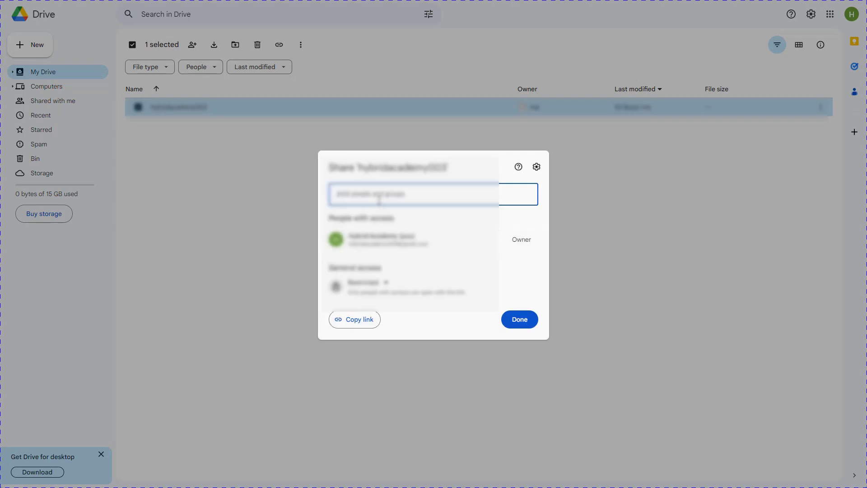
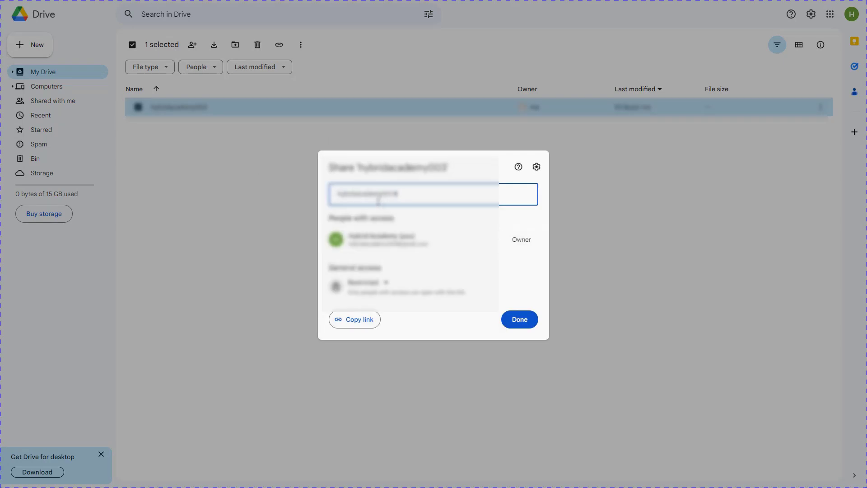
left_click(388, 219)
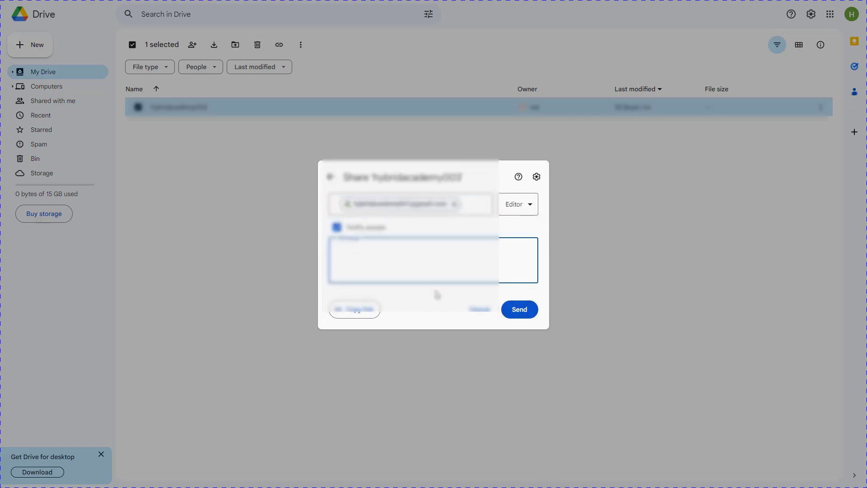
left_click(521, 210)
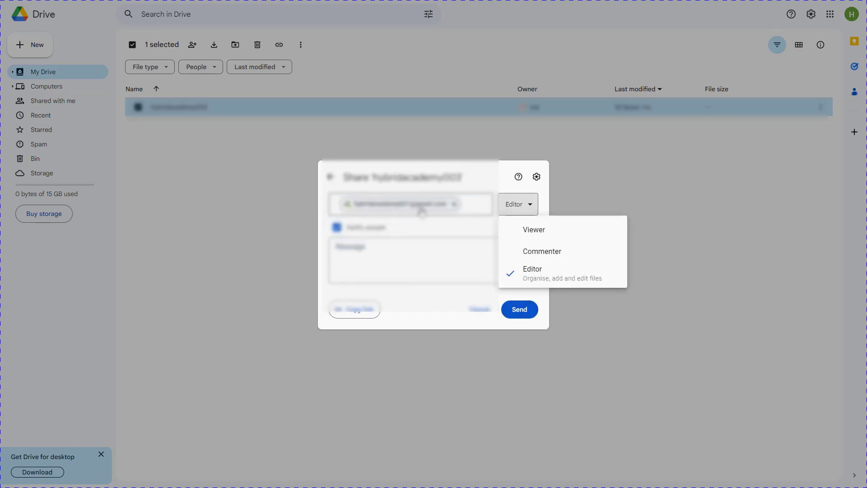
key("Escape")
left_click(438, 259)
left_click(514, 208)
left_click(517, 311)
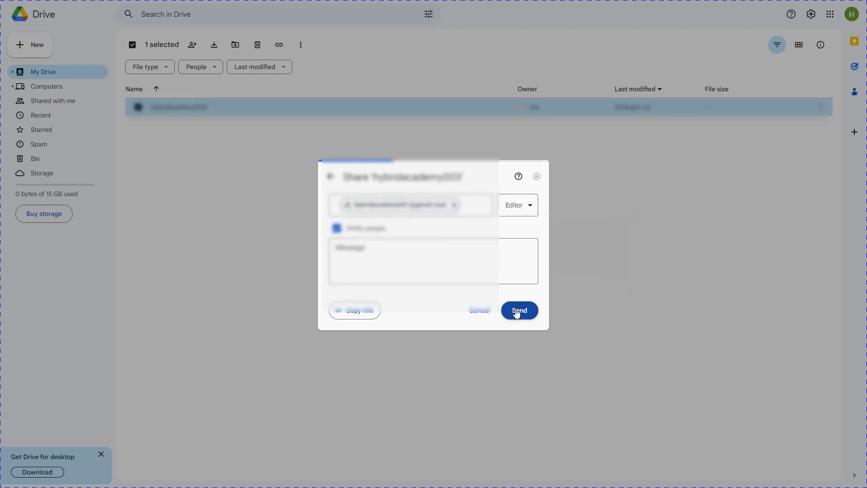